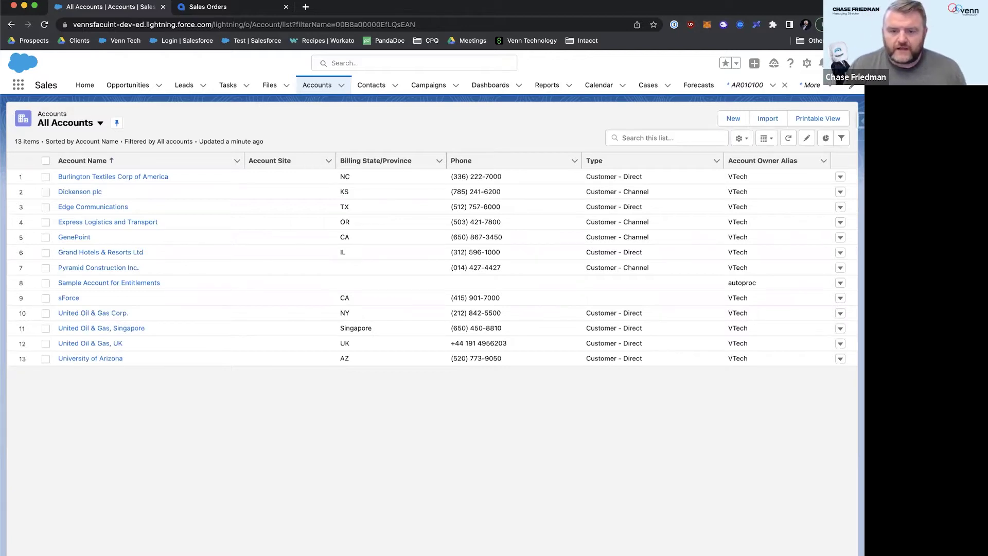
- Open the Express Logistics Standby Generator opportunity from the Express Logistics and Transport account
left_click(108, 222)
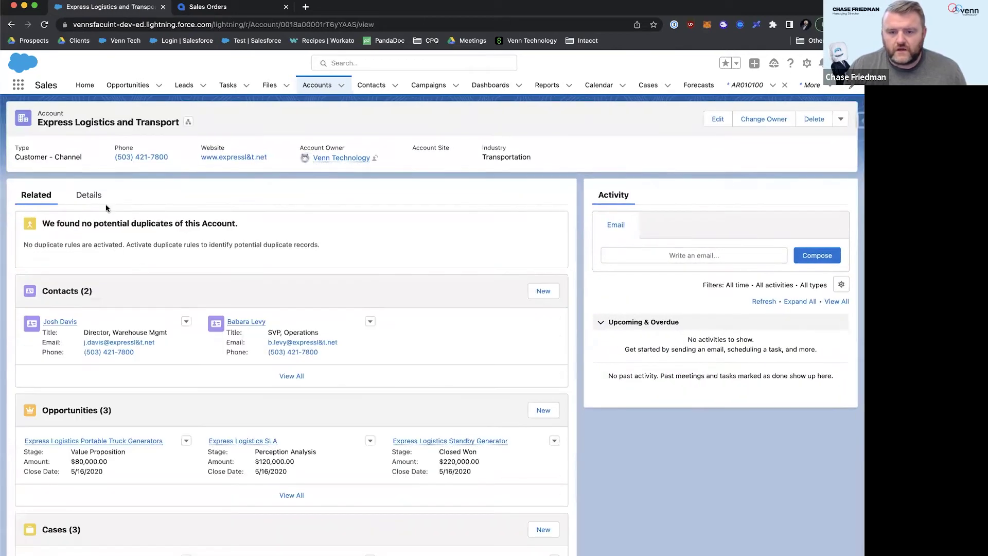
mouse_move(142, 445)
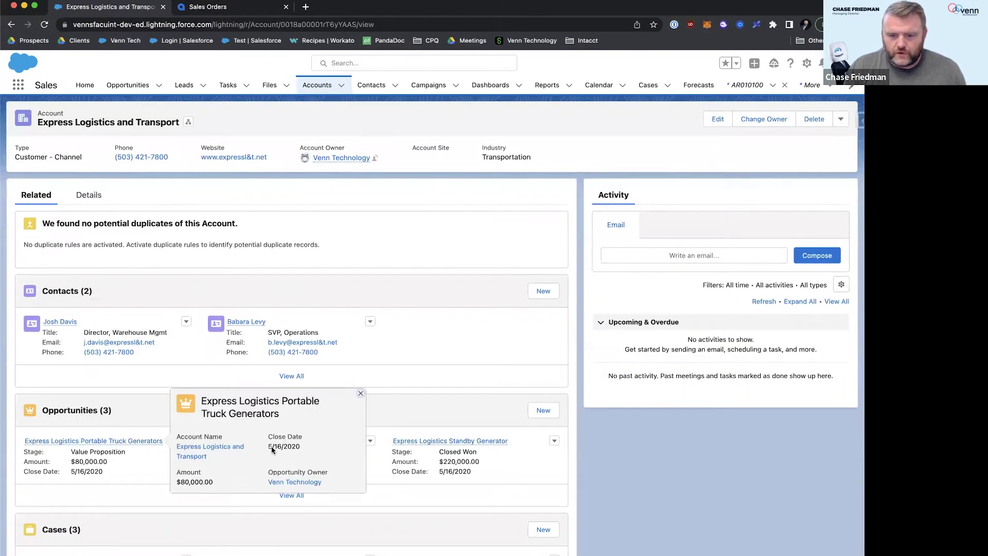
mouse_move(438, 444)
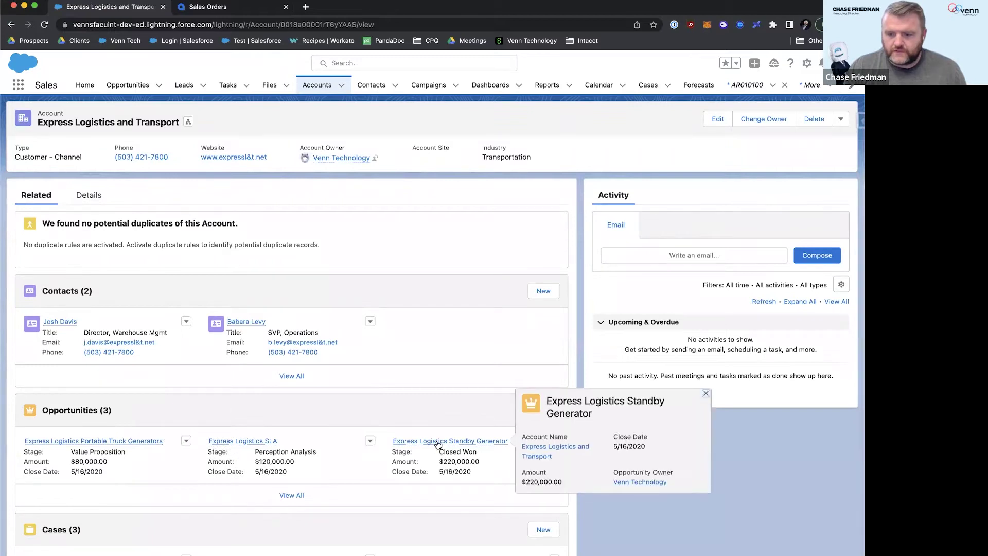
left_click(472, 443)
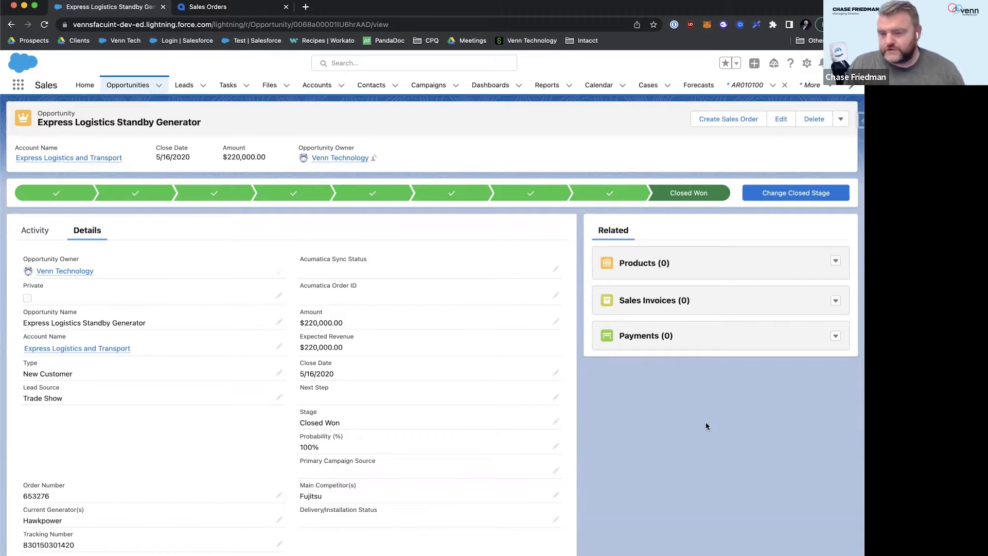
- Choose GenWatt Diesel 1000kW and GenWatt Diesel 10kW as the products to add to the opportunity
left_click(836, 262)
left_click(800, 280)
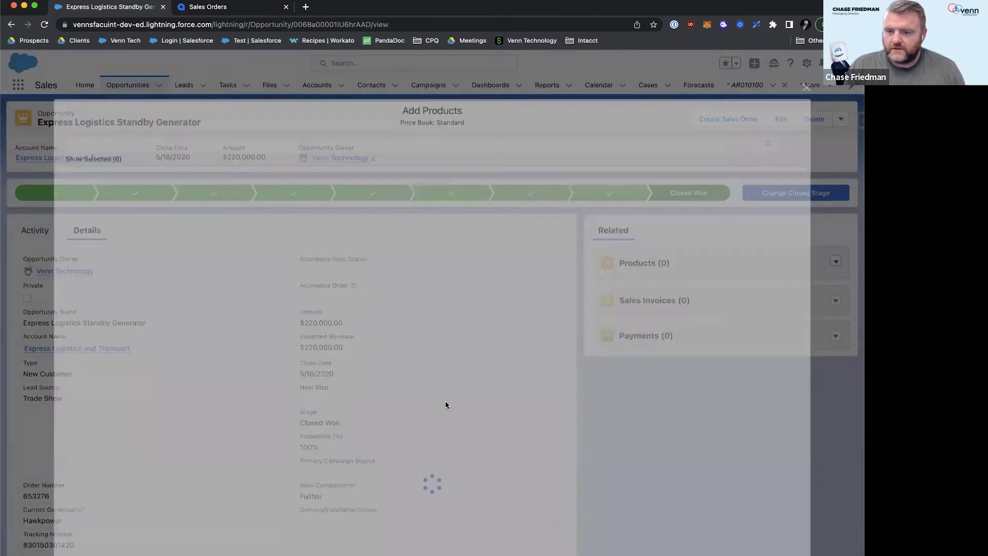
left_click(69, 220)
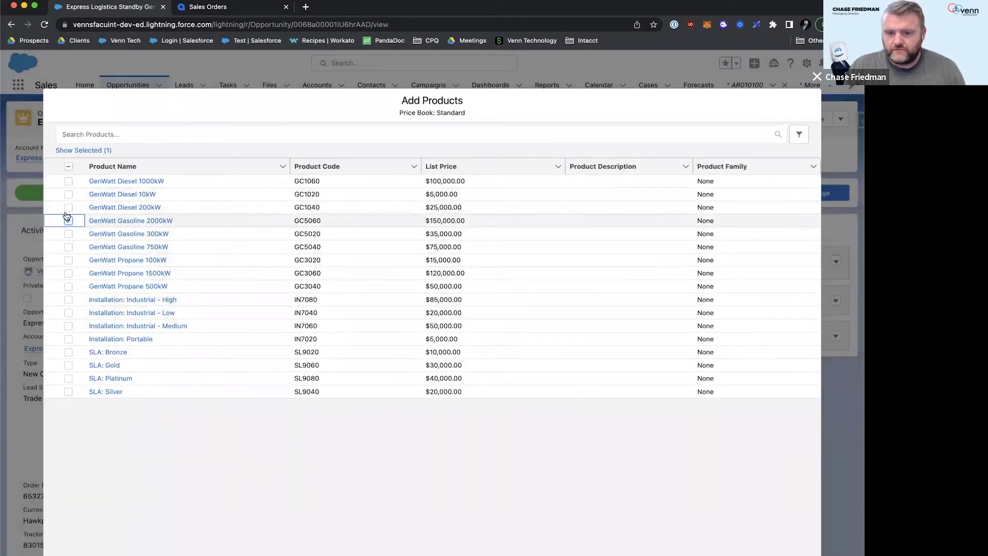
left_click(68, 221)
left_click(69, 182)
left_click(68, 194)
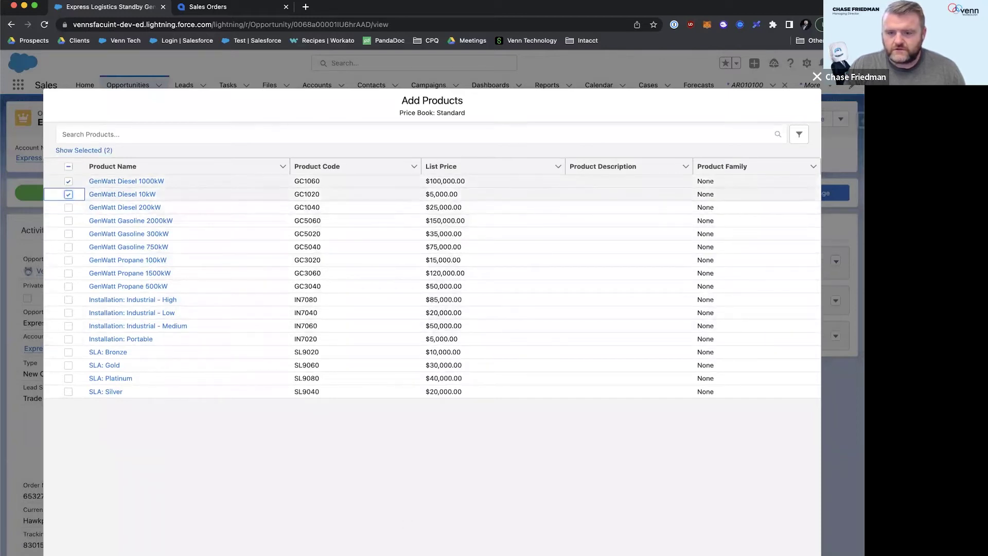
key("Return")
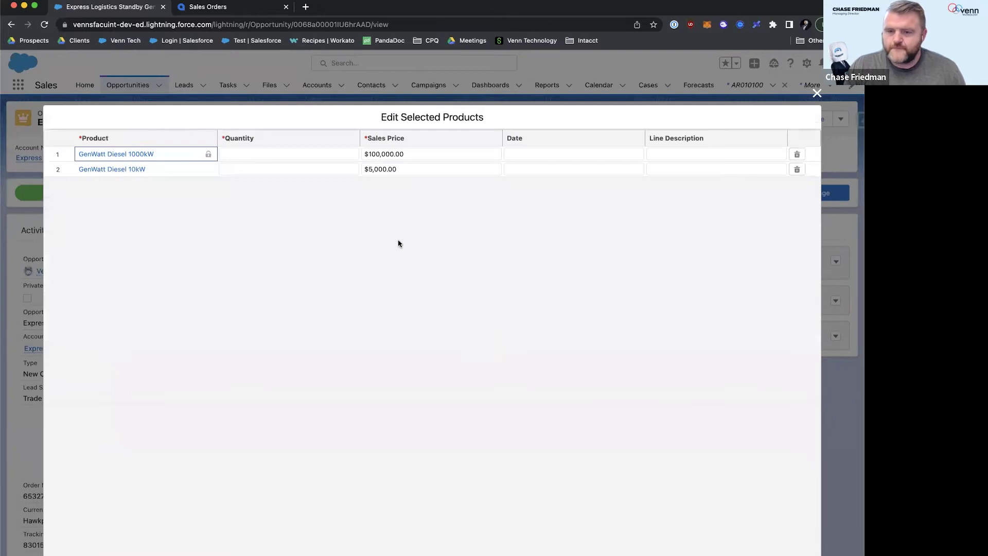
- Set the quantities to 2 for GenWatt Diesel 1000kW and 13 for GenWatt Diesel 10kW, and save the products
left_click(267, 169)
left_click(257, 155)
type("4")
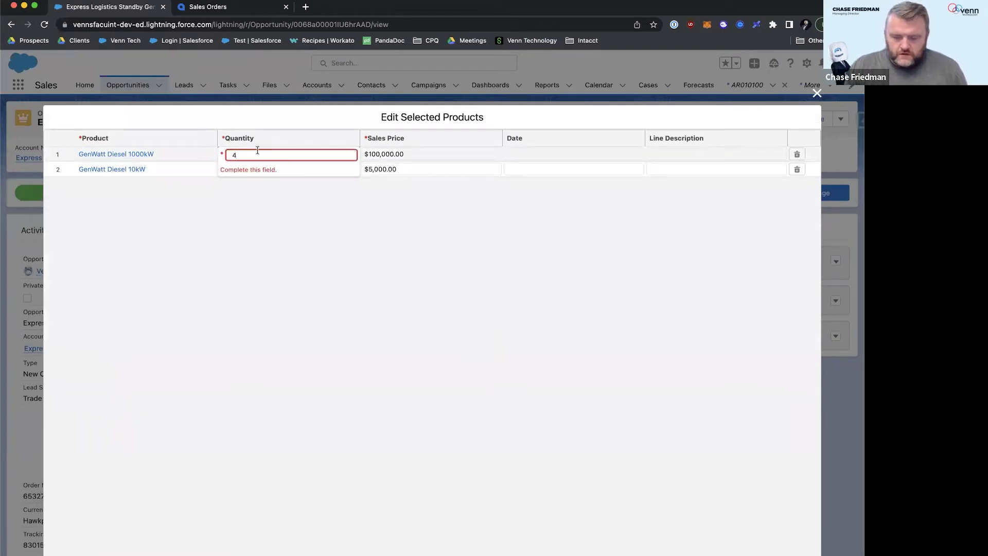
key("Return")
left_click(266, 169)
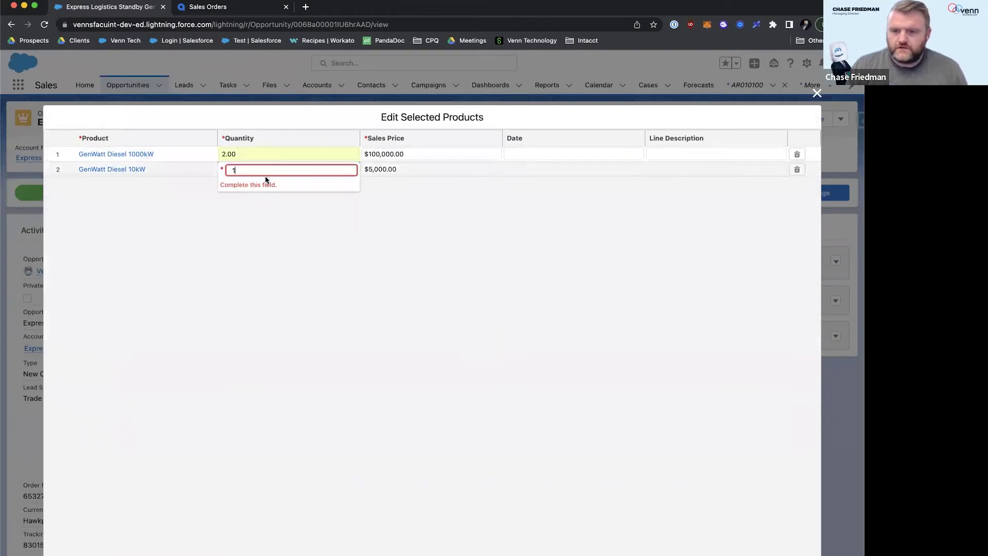
type("13")
left_click(560, 453)
left_click(468, 555)
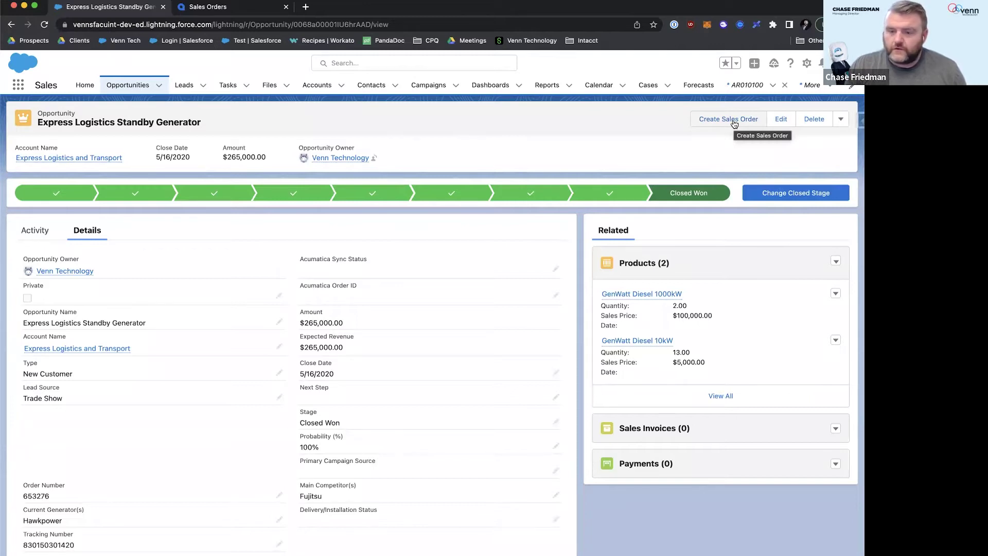
- Create a sales order from the opportunity and reload the record to check its Acumatica sync status
left_click(735, 124)
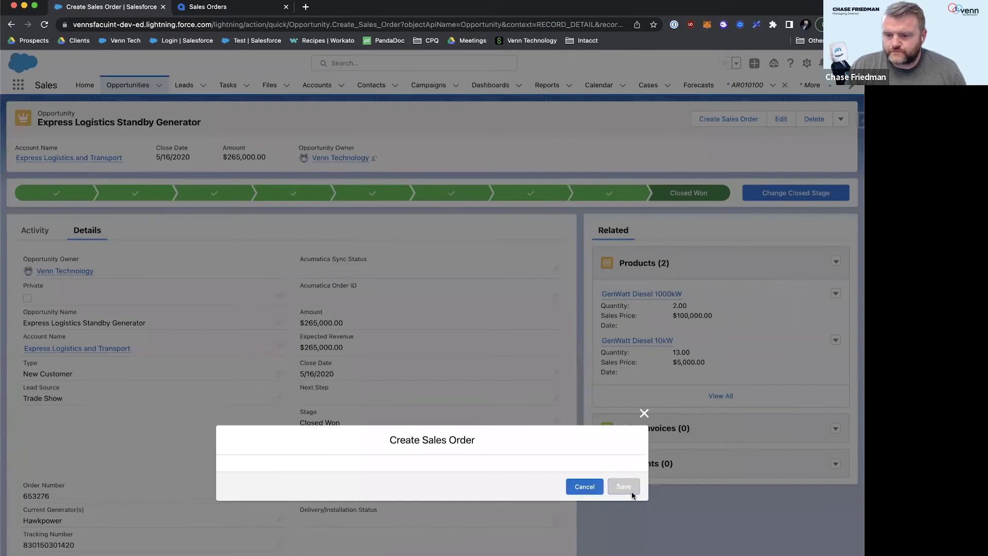
left_click(632, 492)
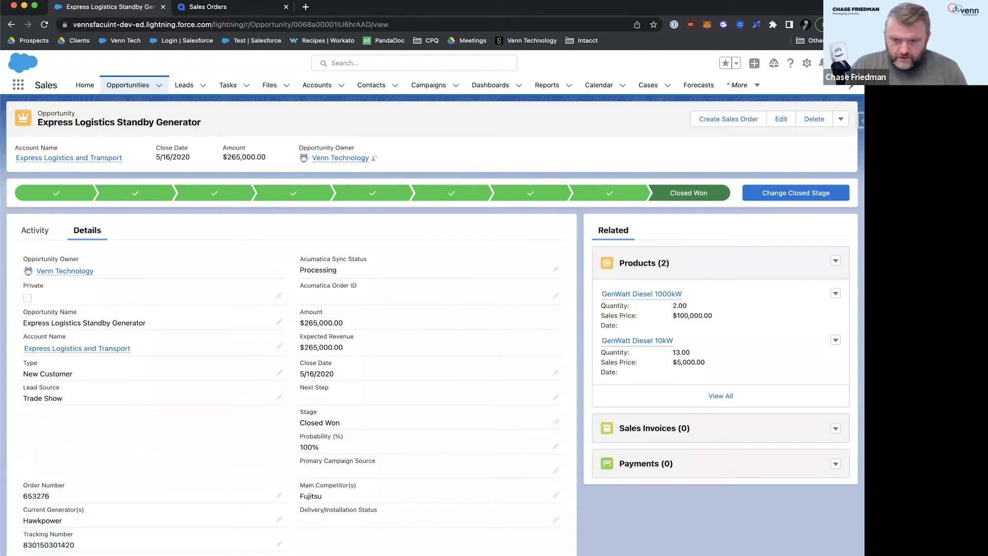
key("super+r")
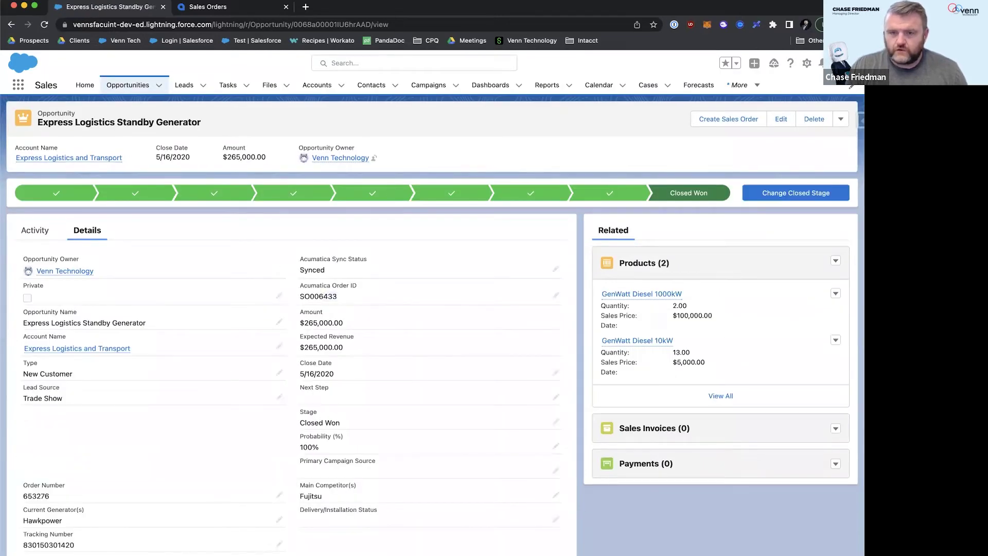
- Switch to Acumatica and open the open sales order for Express Logistics and Transport
key("ctrl+Tab")
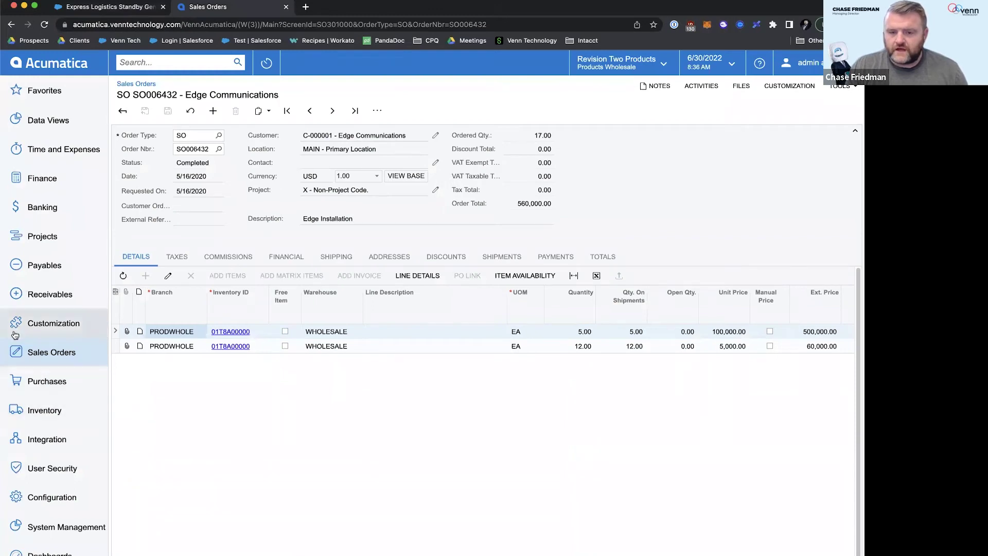
left_click(46, 352)
left_click(158, 183)
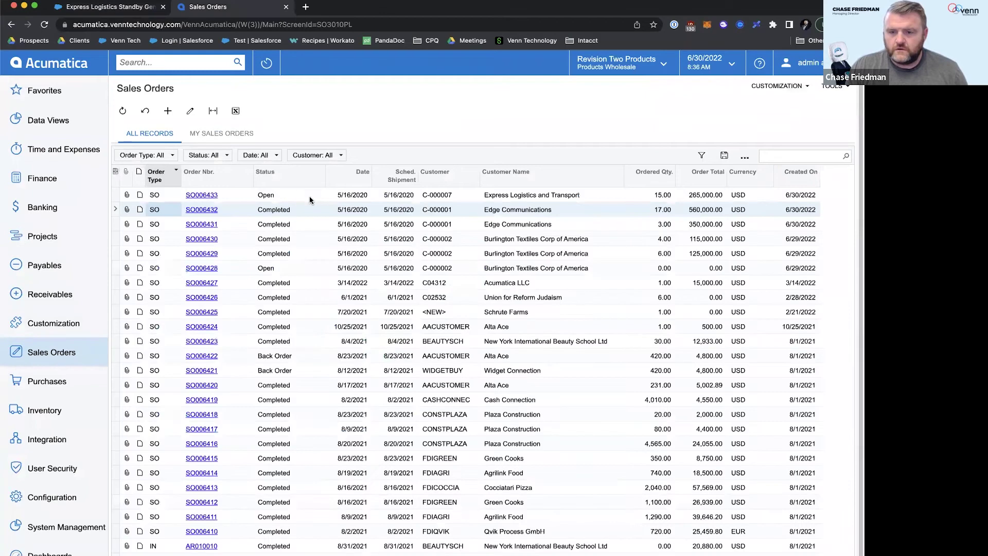
double_click(313, 198)
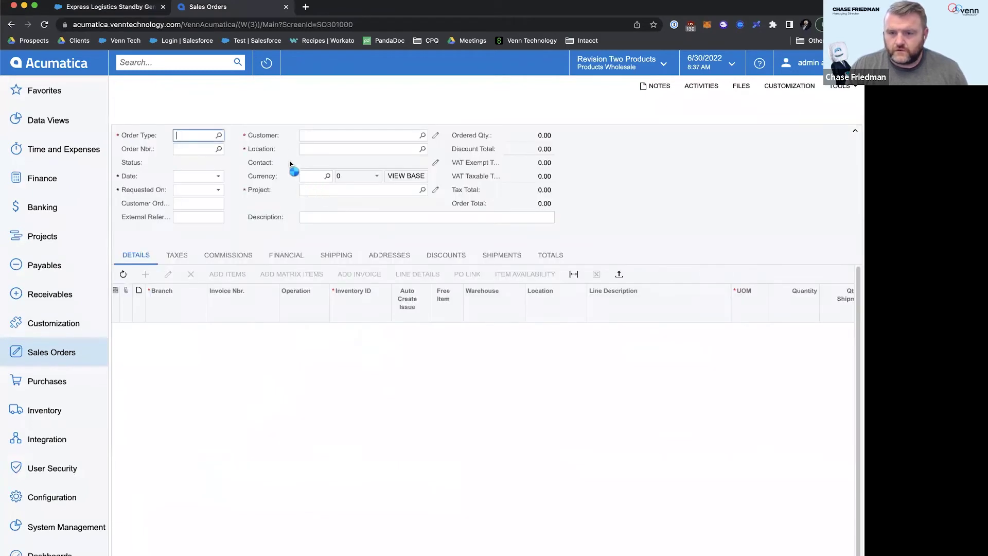
mouse_move(401, 138)
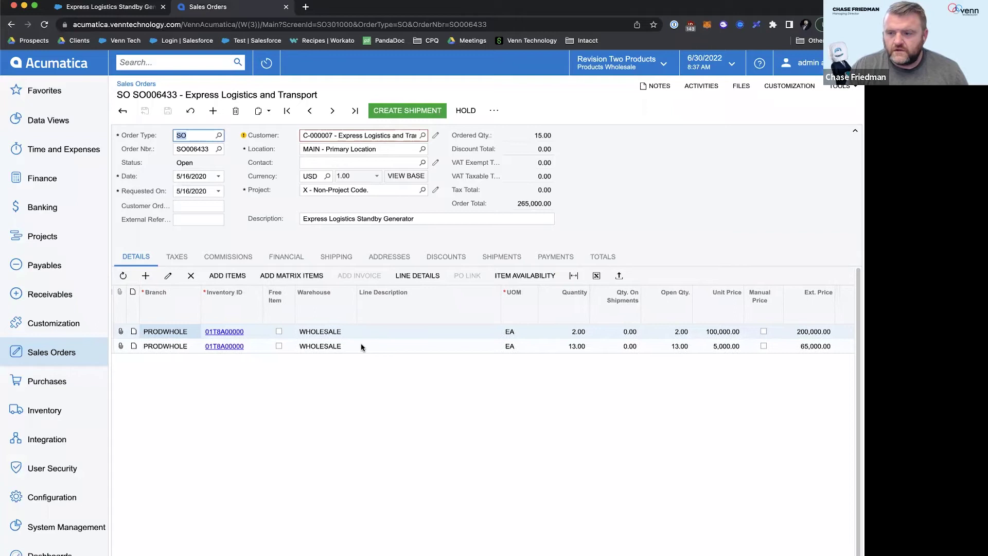
left_click(421, 537)
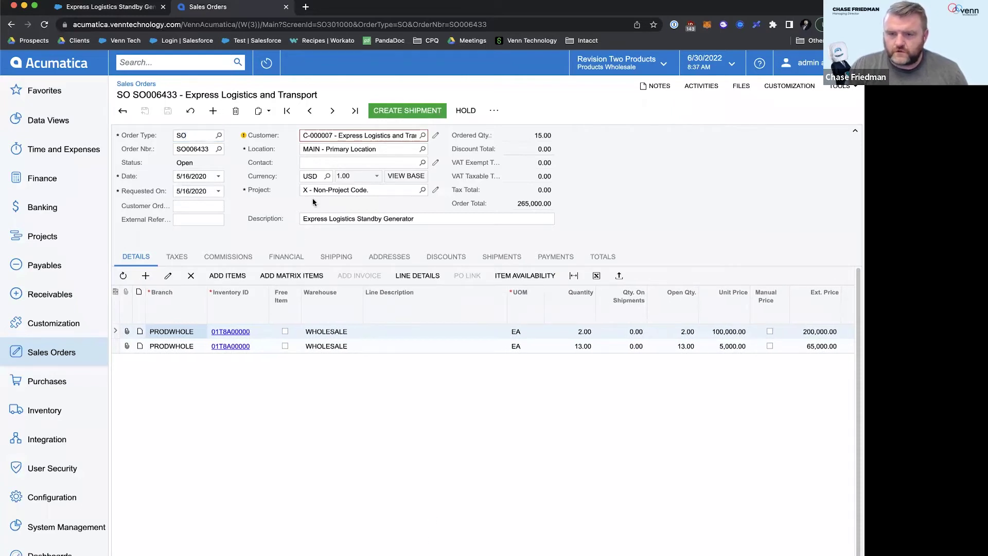
- Create a shipment for the order dated 6/30/2022 from the WHOLESALE warehouse and confirm it
left_click(412, 111)
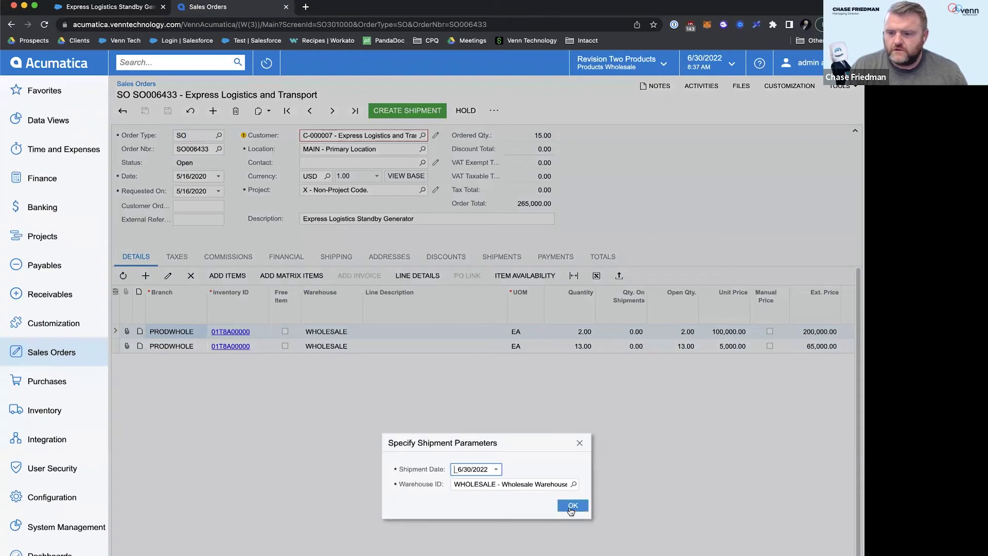
left_click(571, 506)
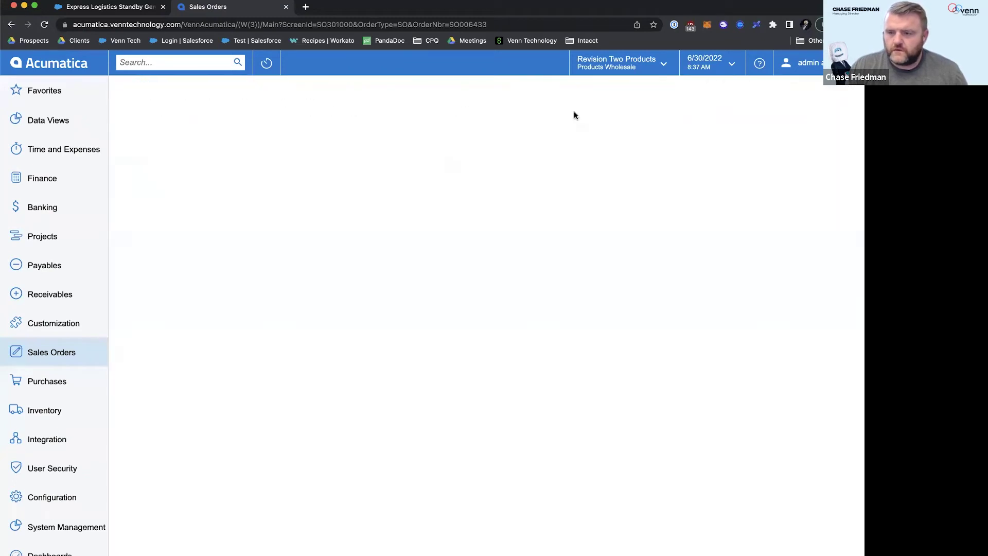
left_click(394, 110)
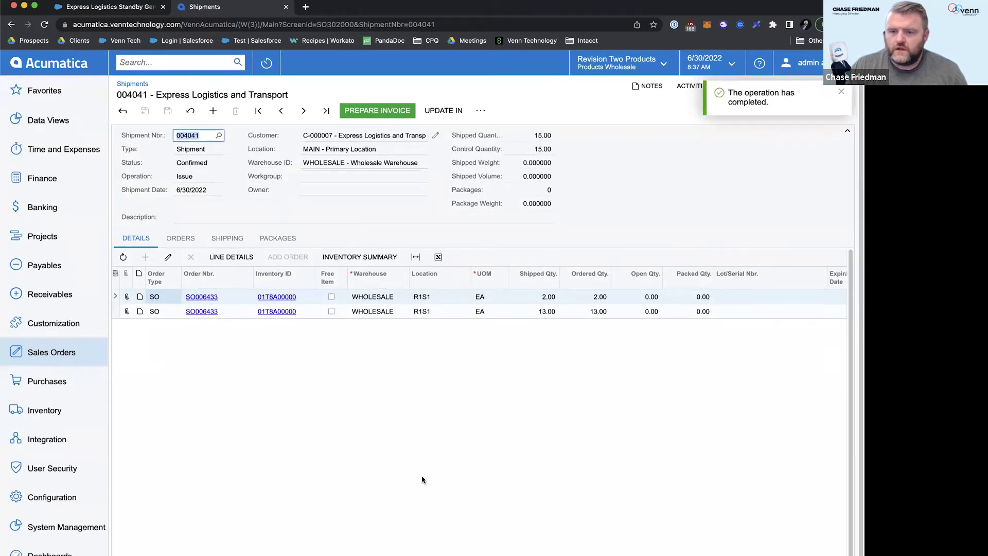
- Prepare an invoice from the confirmed shipment and release it
left_click(383, 111)
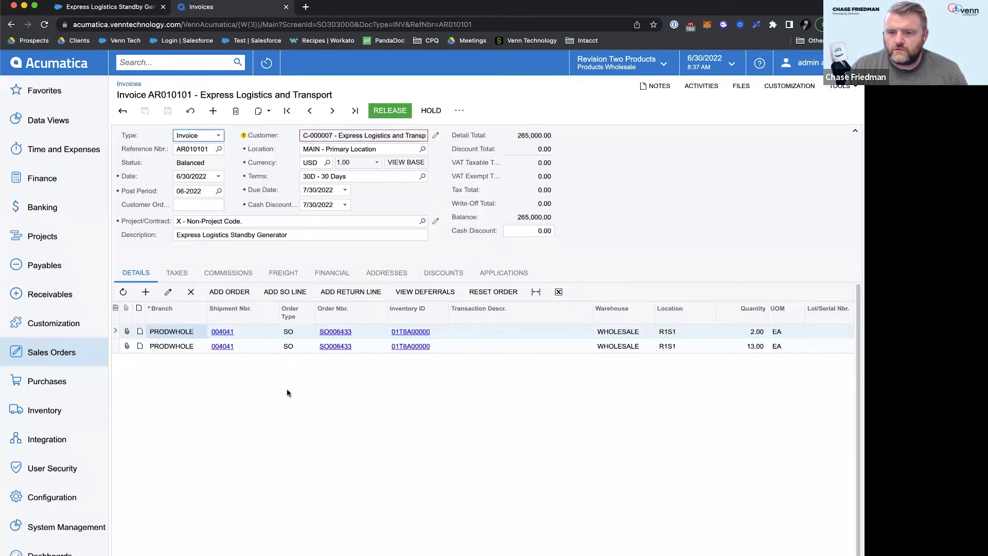
left_click(389, 110)
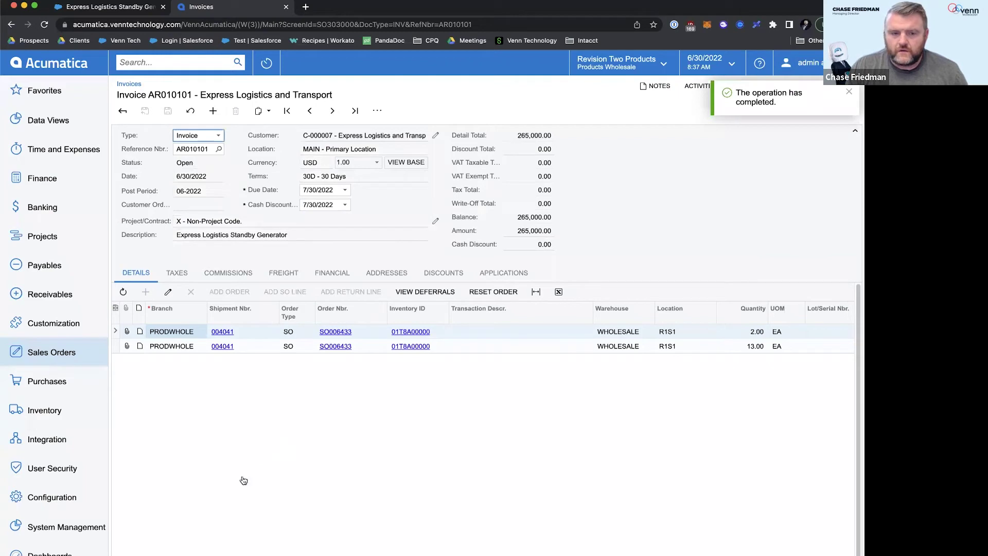
left_click(289, 427)
- Switch back to Salesforce and reload the Express Logistics Standby Generator opportunity to check its related sales invoices
key("ctrl+Tab")
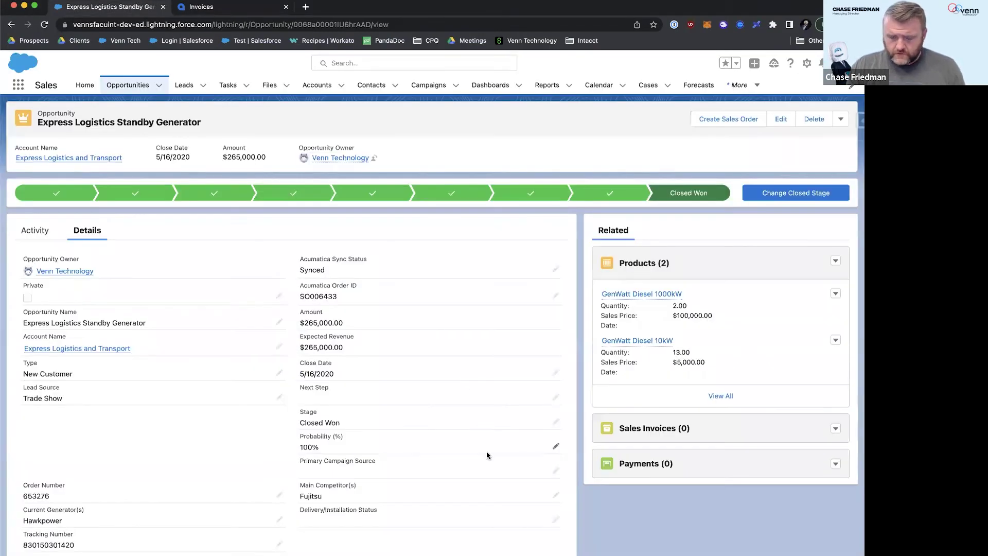
key("super+r")
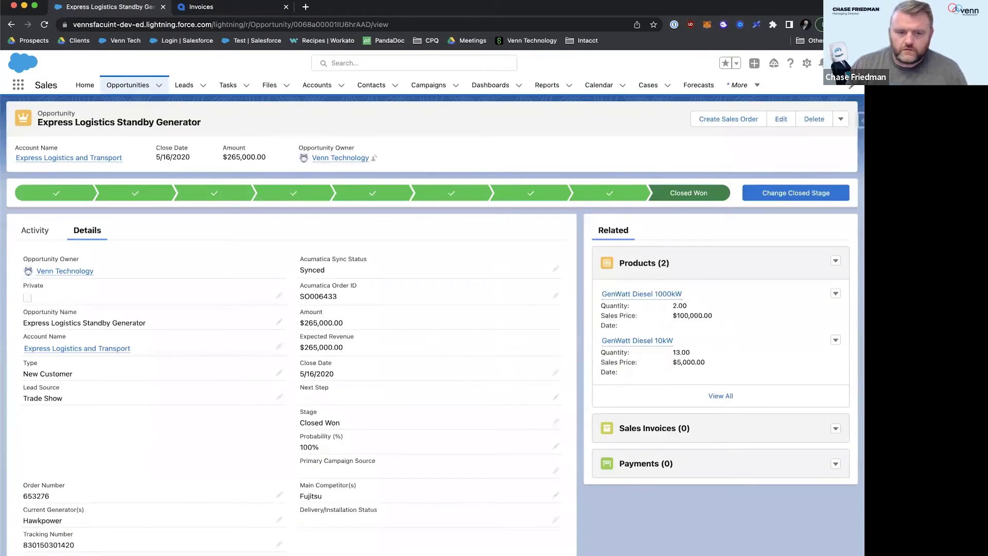
key("super+r")
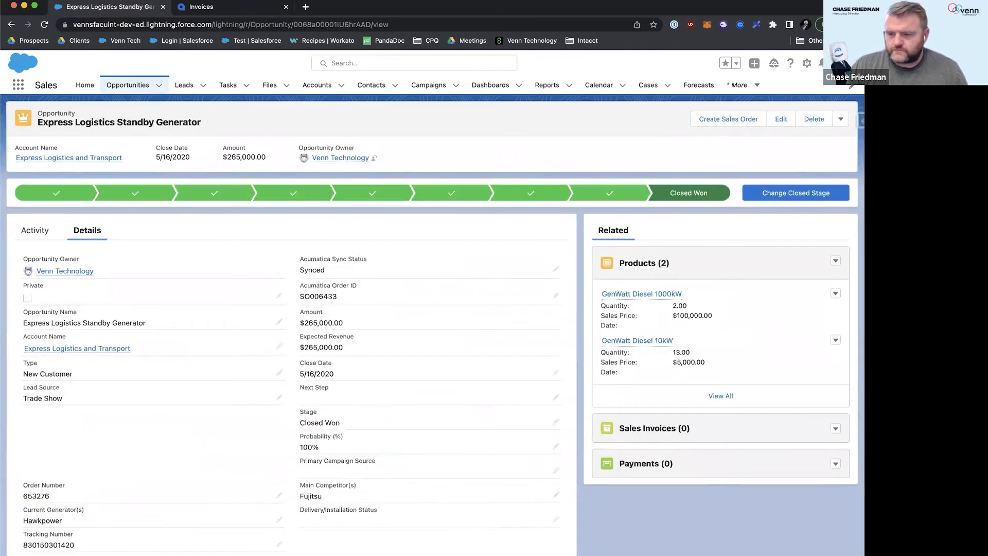
key("super+r")
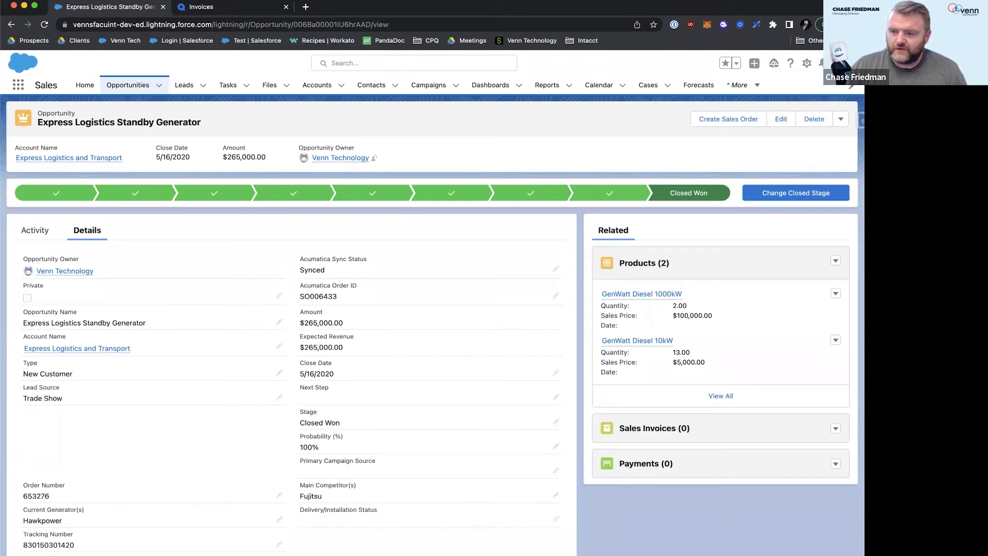
key("super+r")
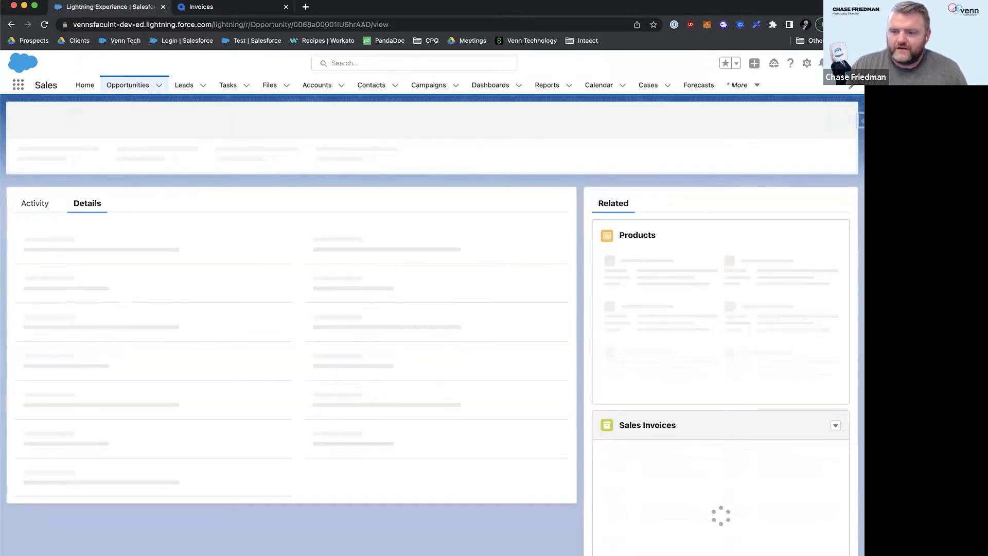
key("super+r")
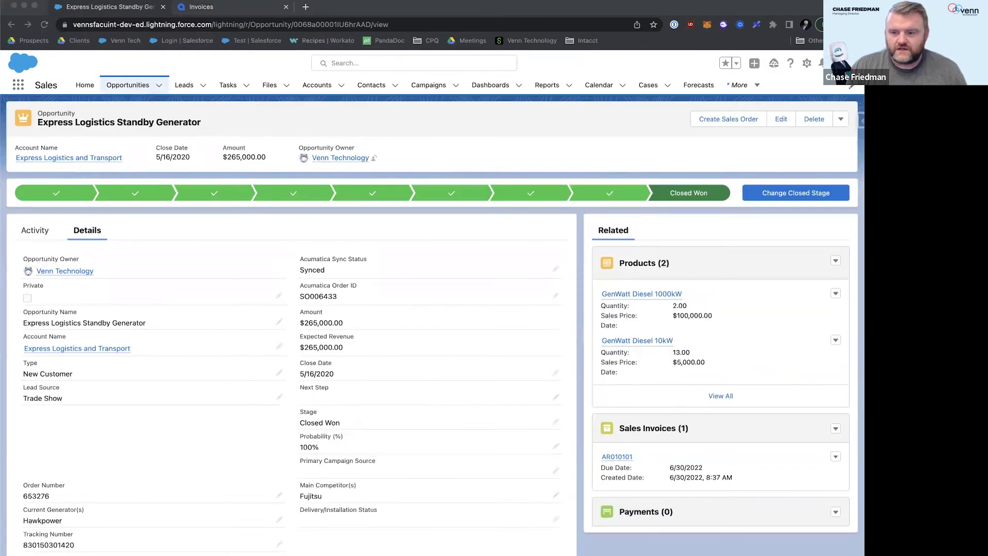
- Open the opportunity's related sales invoice and examine its Acumatica ID
left_click(624, 458)
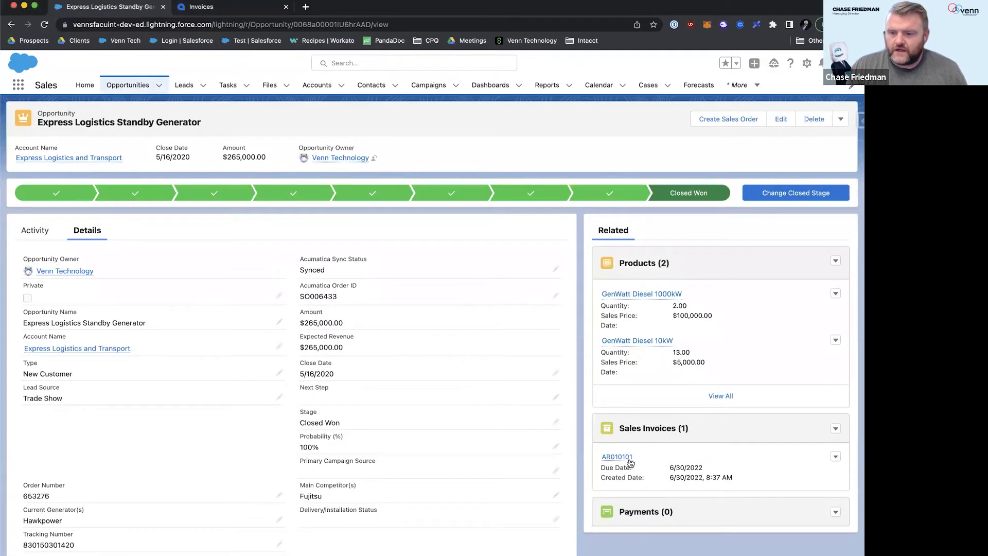
left_click(624, 456)
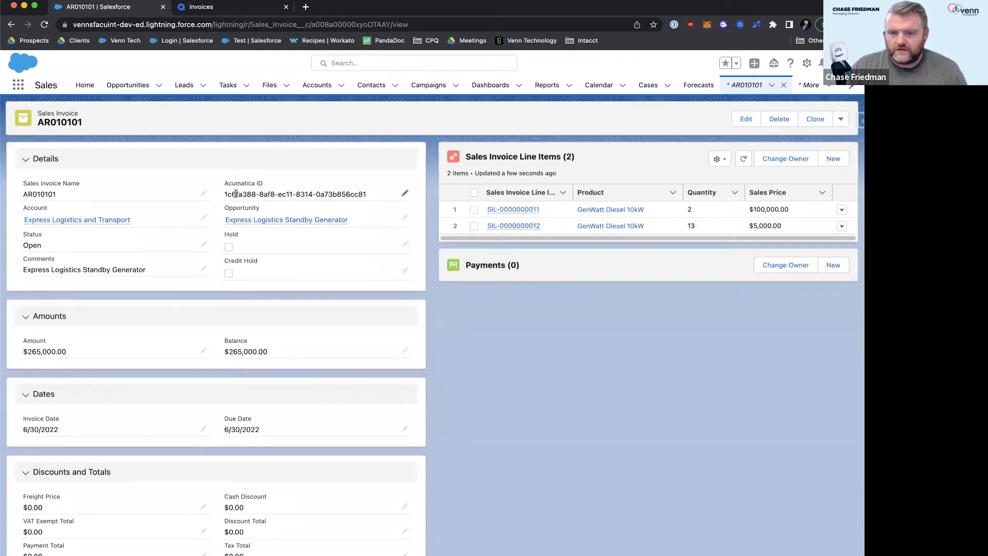
left_click_drag(221, 194, 369, 195)
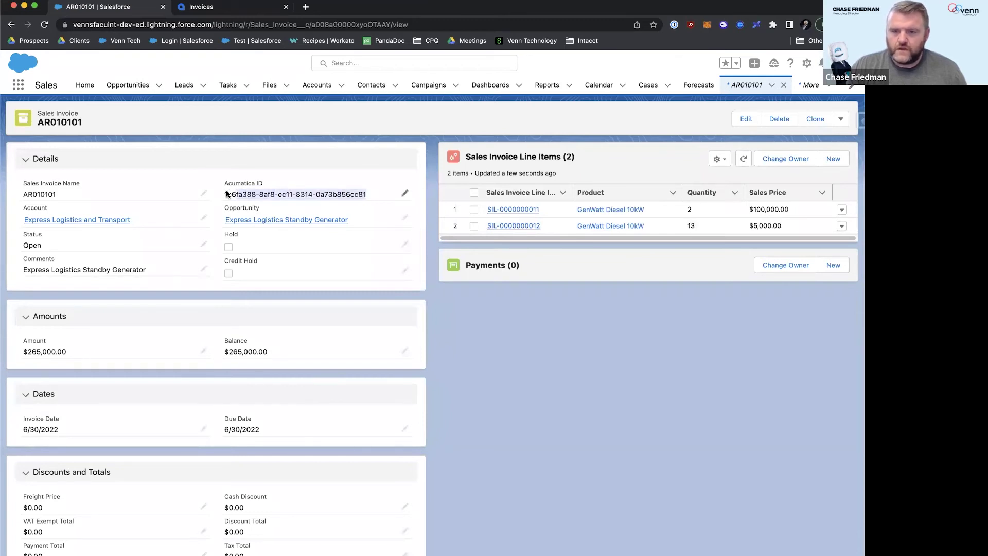
left_click_drag(223, 195, 255, 194)
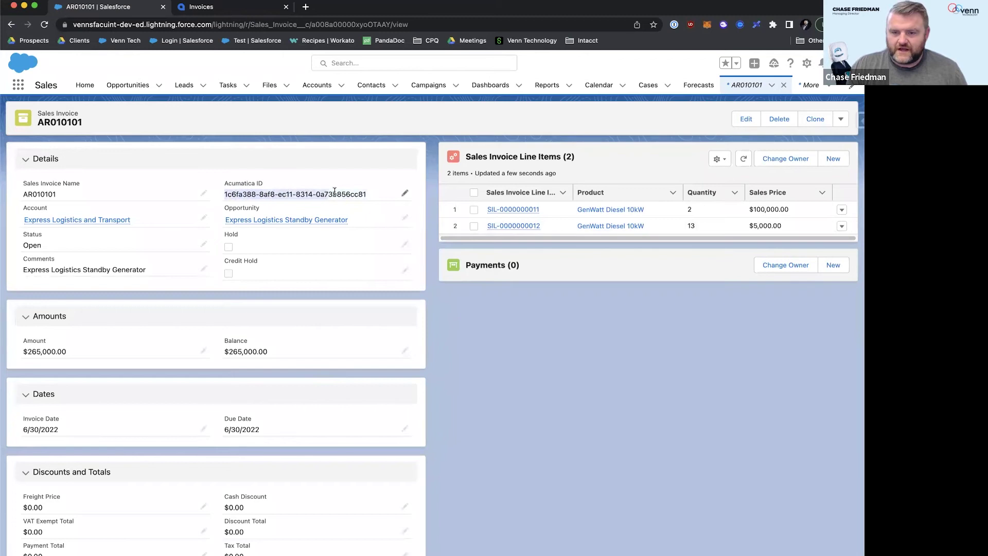
left_click_drag(334, 192, 372, 195)
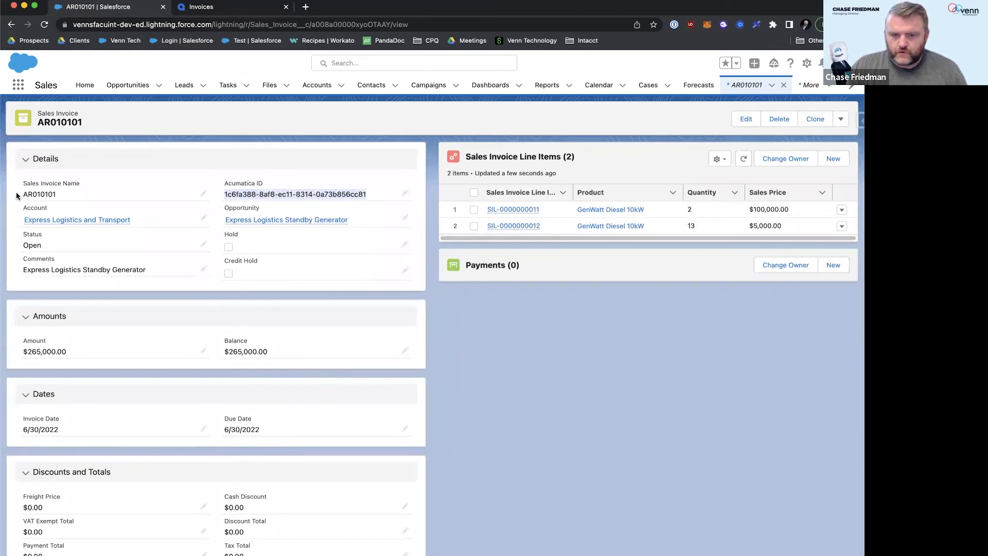
- Note the sales invoice's name, switch to Acumatica and open the matching invoice from the receivables Invoices and Memos list
left_click_drag(17, 195, 57, 196)
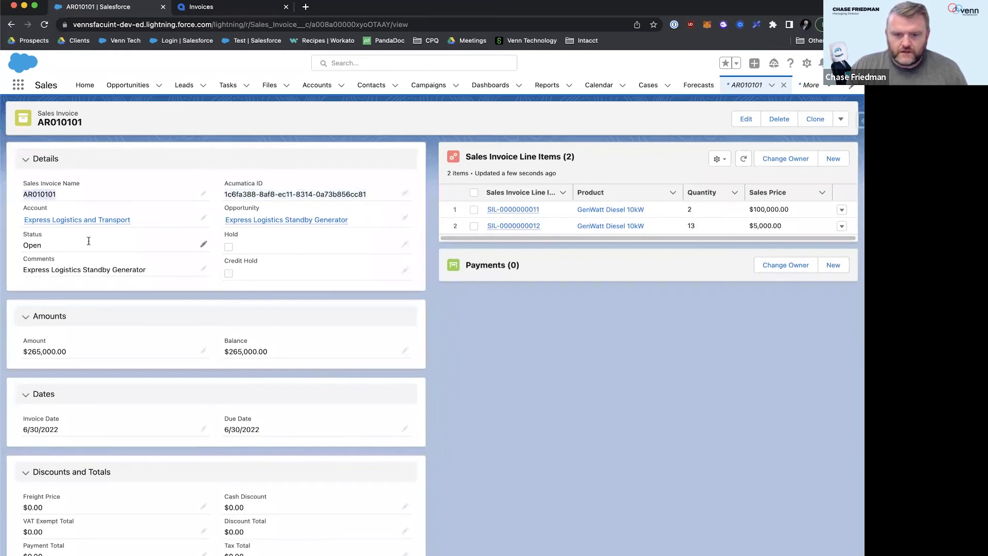
left_click(58, 124)
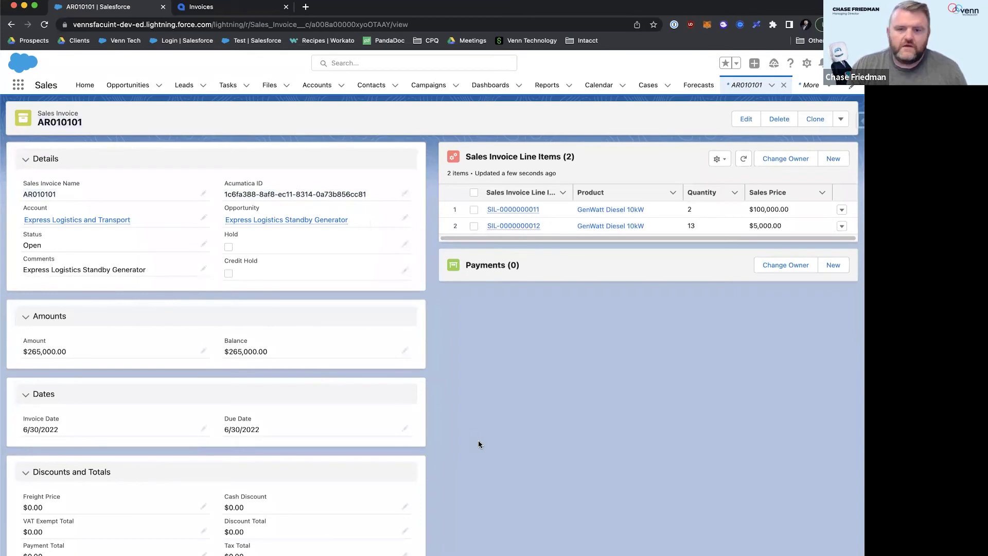
key("ctrl+Tab")
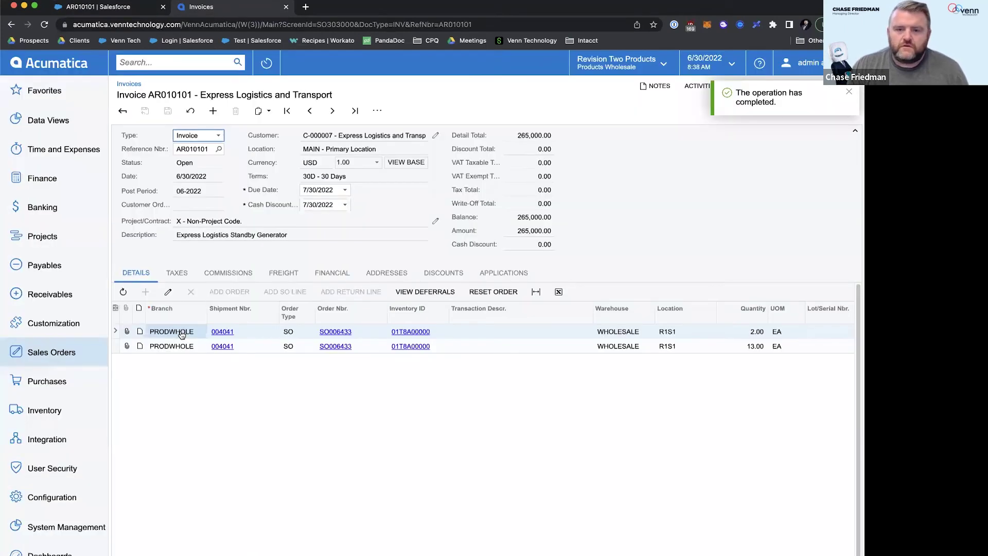
left_click(34, 296)
left_click(159, 181)
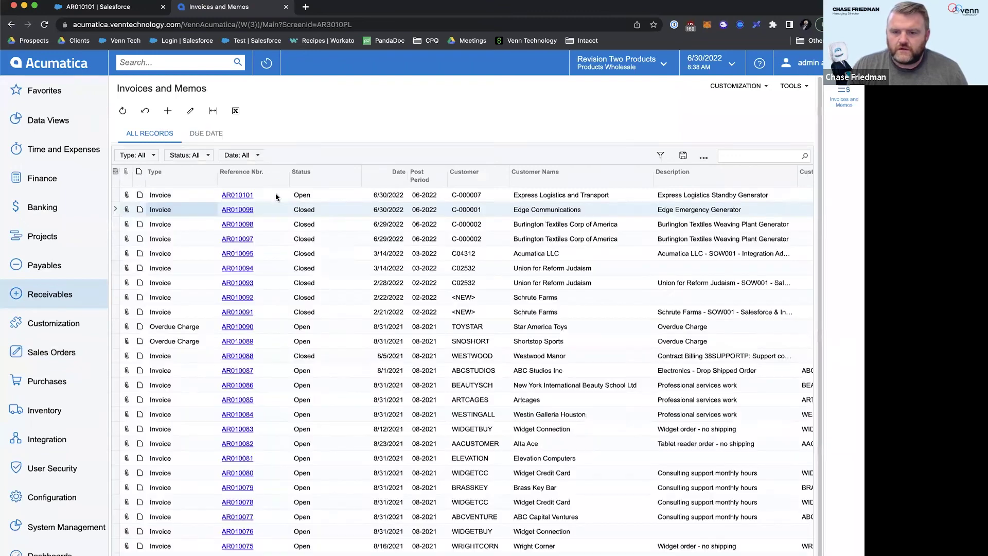
double_click(276, 197)
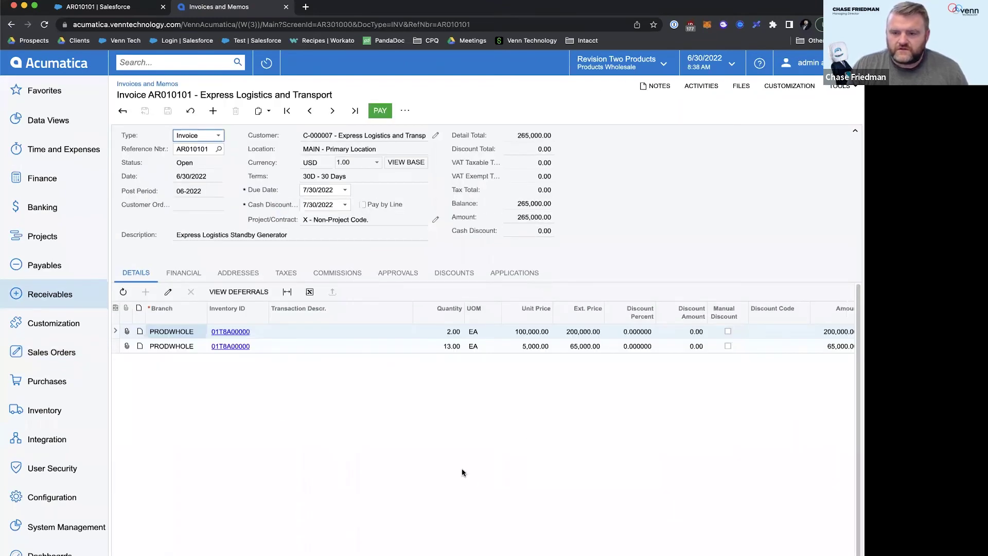
- Create a payment for the open Express Logistics and Transport invoice and release it
left_click(381, 110)
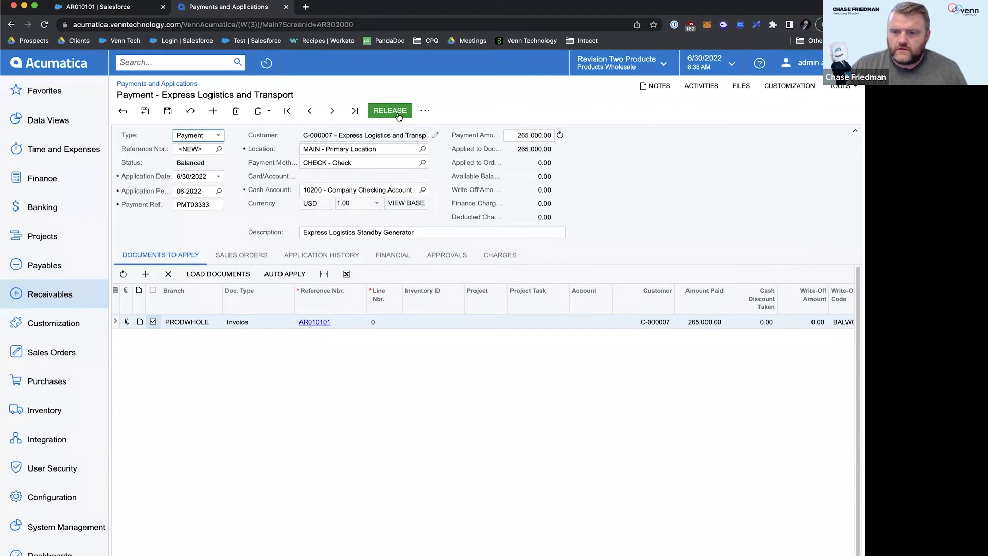
left_click(399, 114)
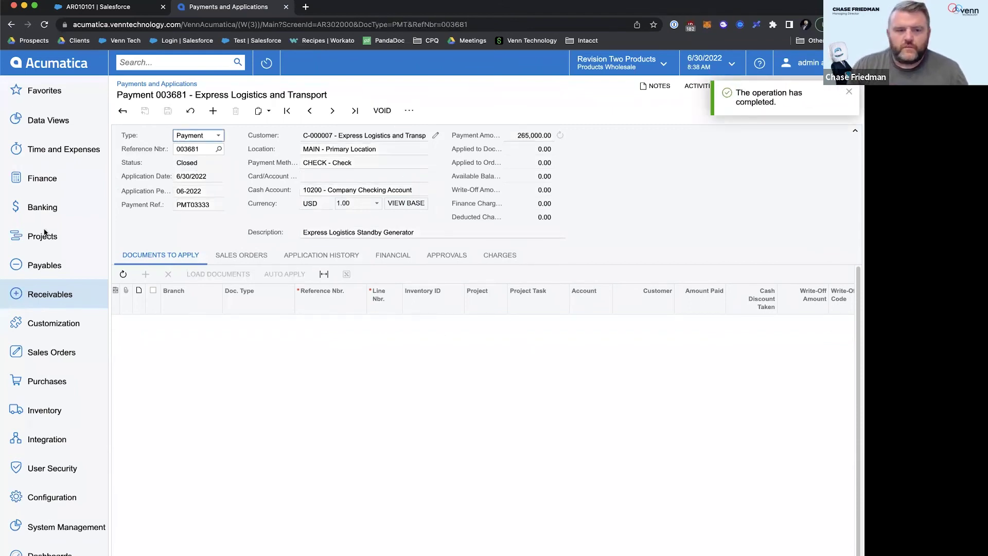
key("super+Tab")
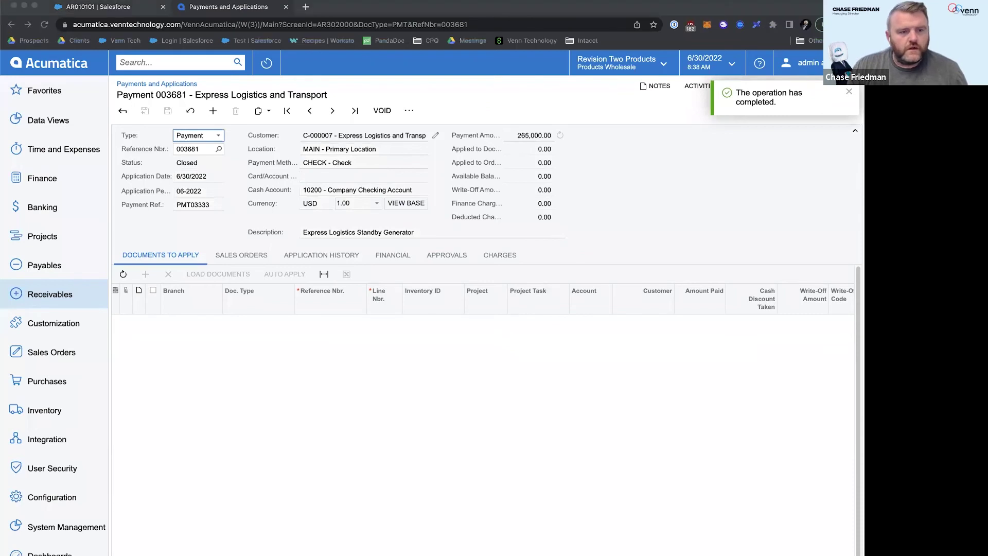
left_click(255, 200)
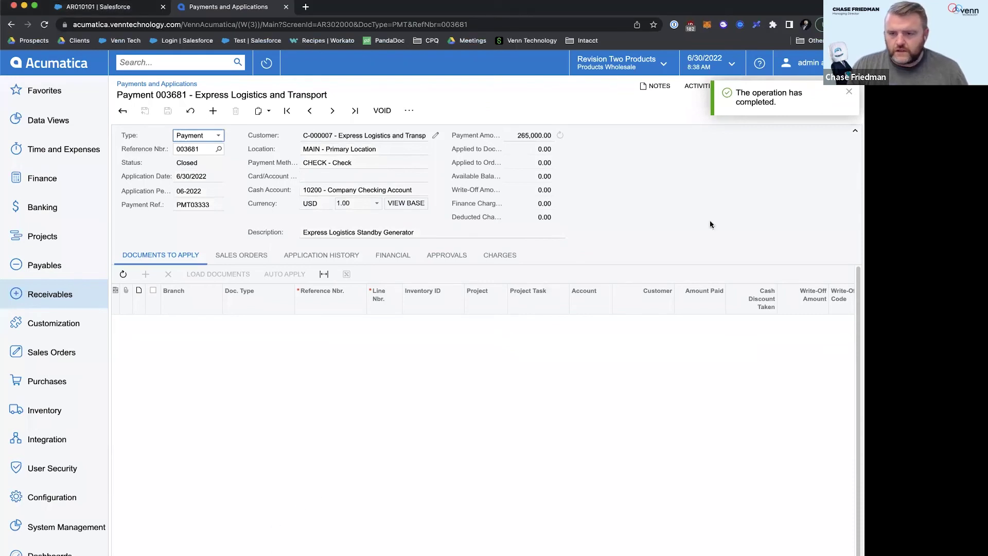
left_click(356, 504)
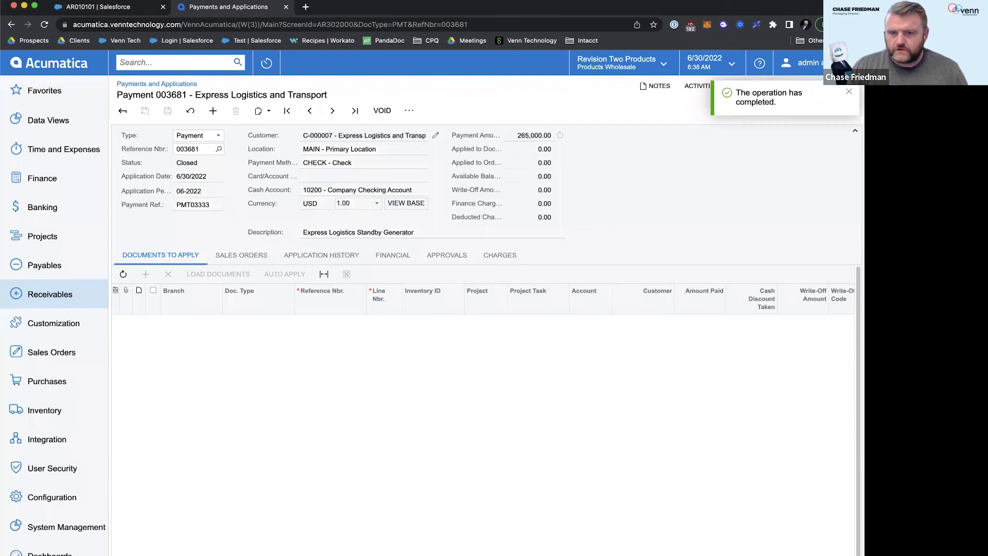
- Switch back to Salesforce and reload the sales invoice record to check its related payments
key("ctrl+Tab")
key("super+Tab")
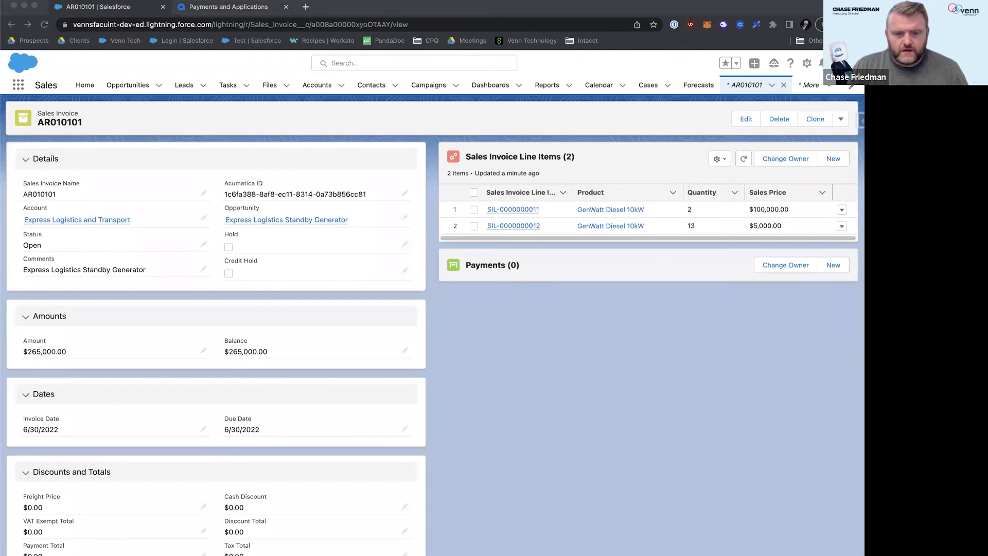
key("super+Tab")
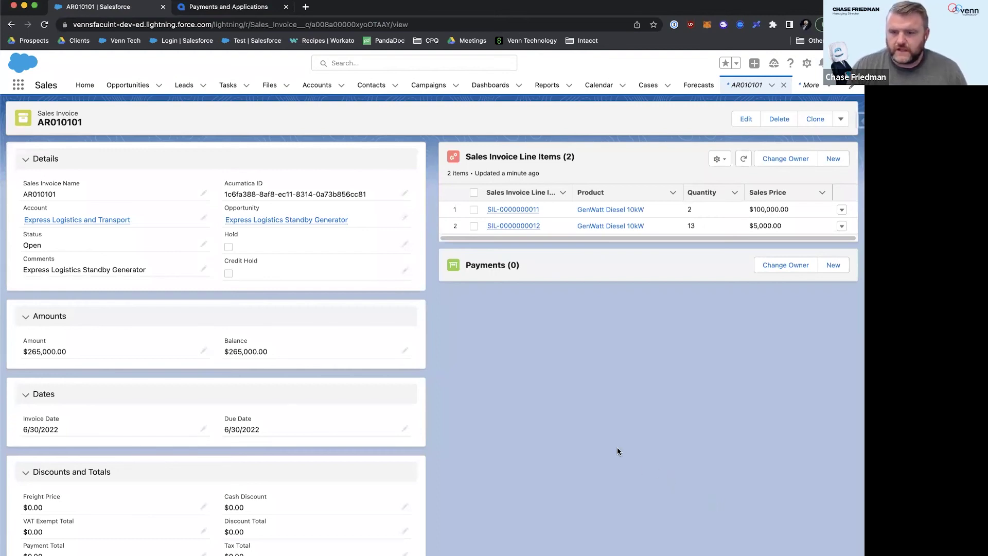
key("super+r")
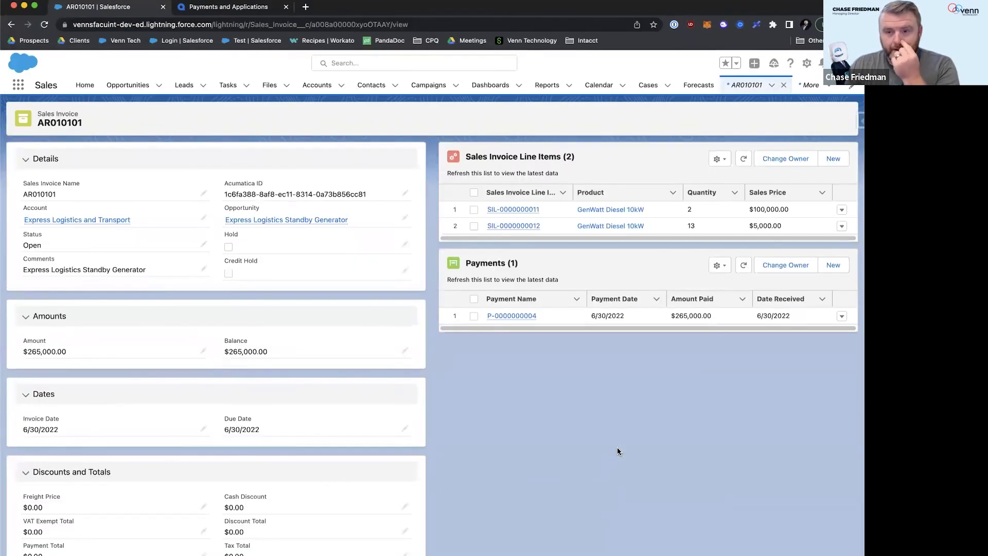
- Open the payment related to the sales invoice and follow it to the Express Logistics and Transport account to look through its related records
left_click(509, 316)
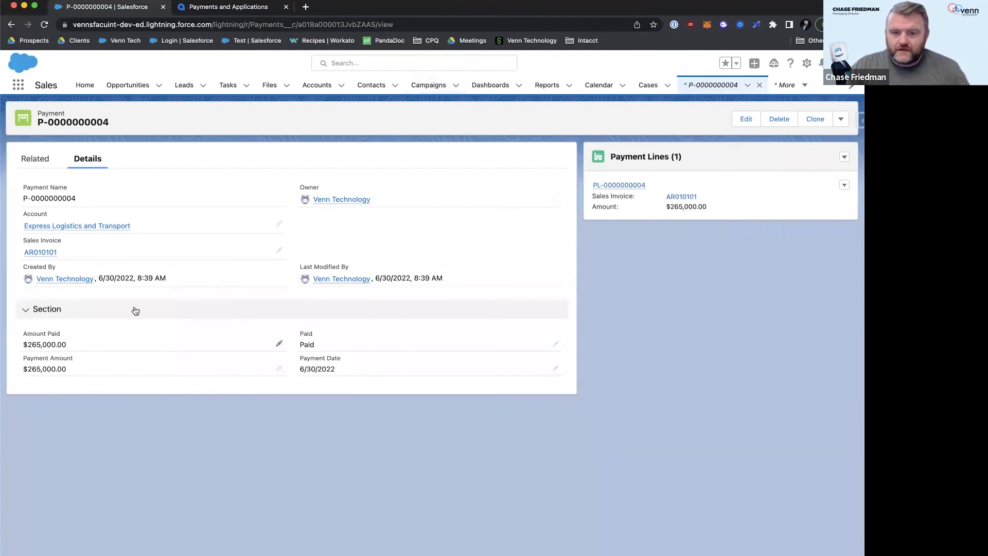
left_click(64, 225)
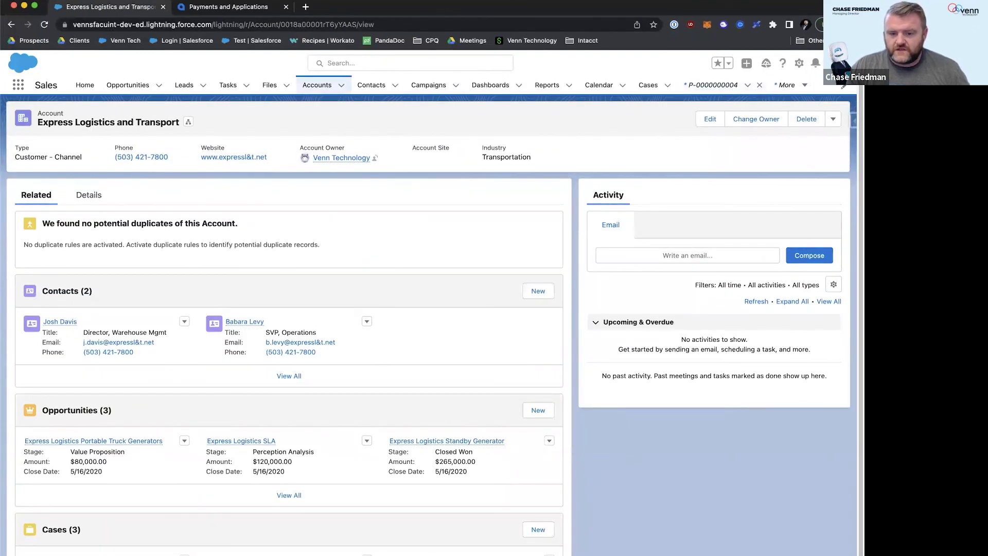
scroll(288, 493, "down", 5)
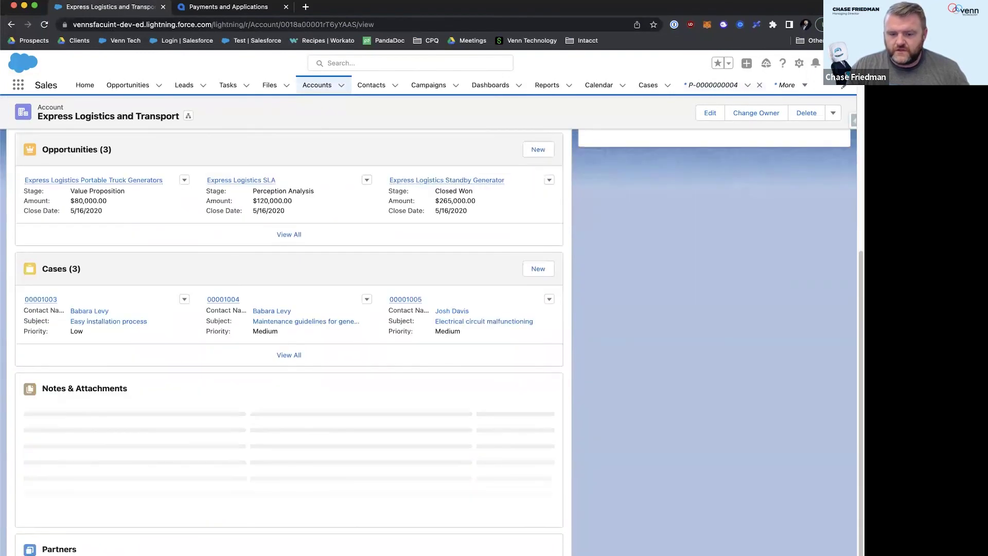
scroll(409, 397, "up", 5)
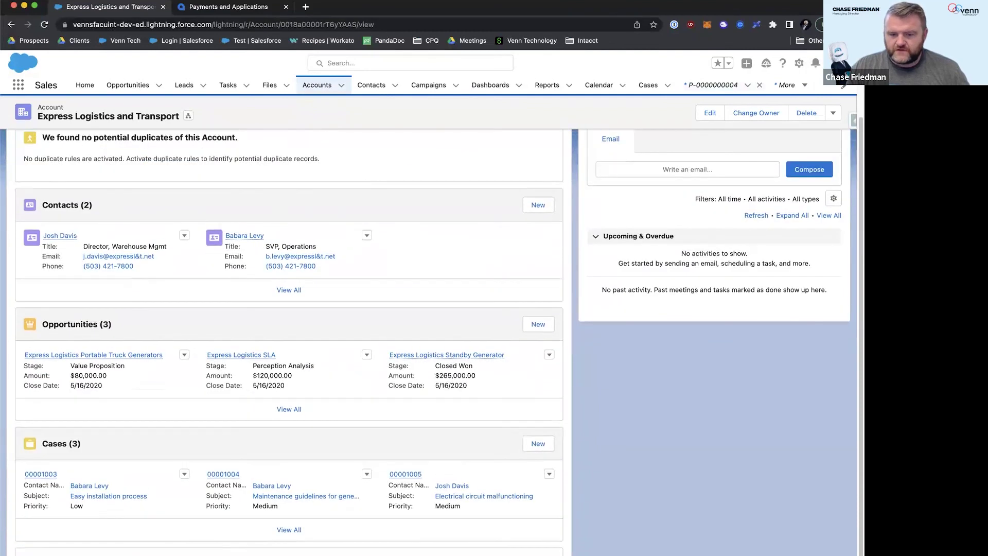